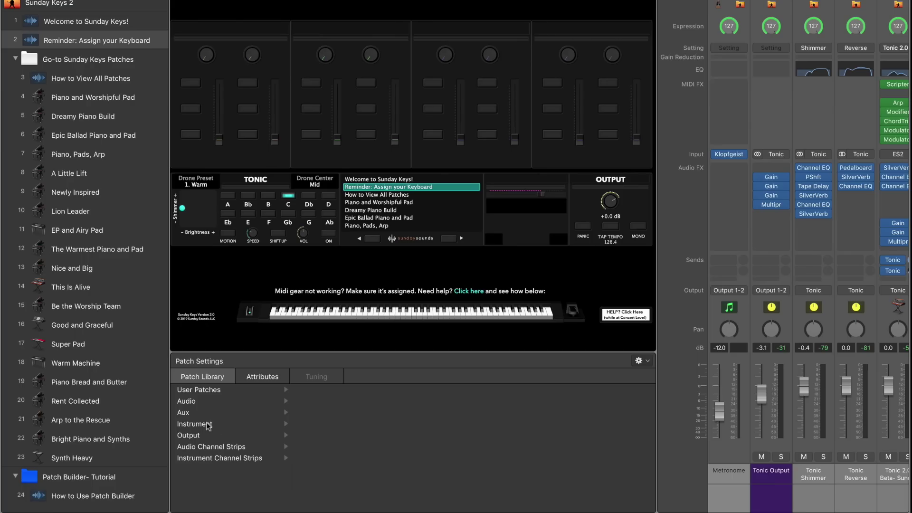
- Create a new Software Instrument channel strip, Inst 4, from the Patch Library's Instrument category
left_click(204, 424)
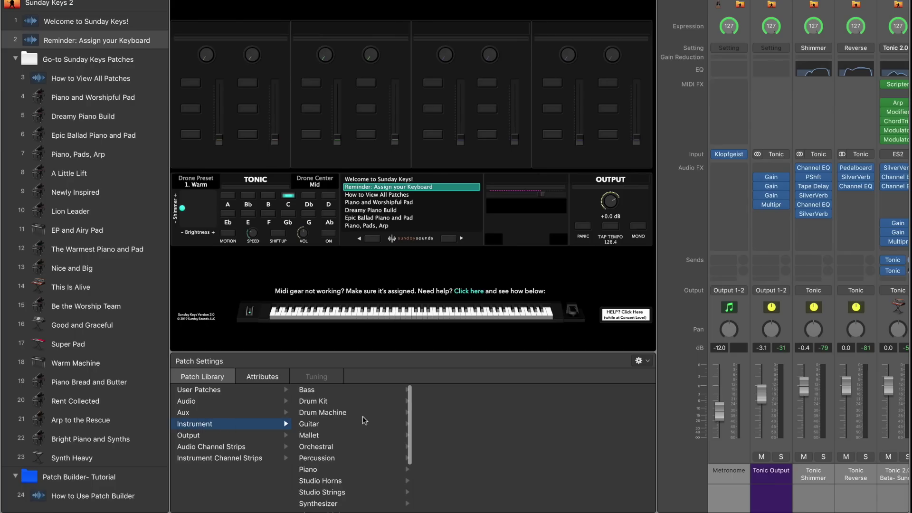
scroll(363, 416, "down", 3)
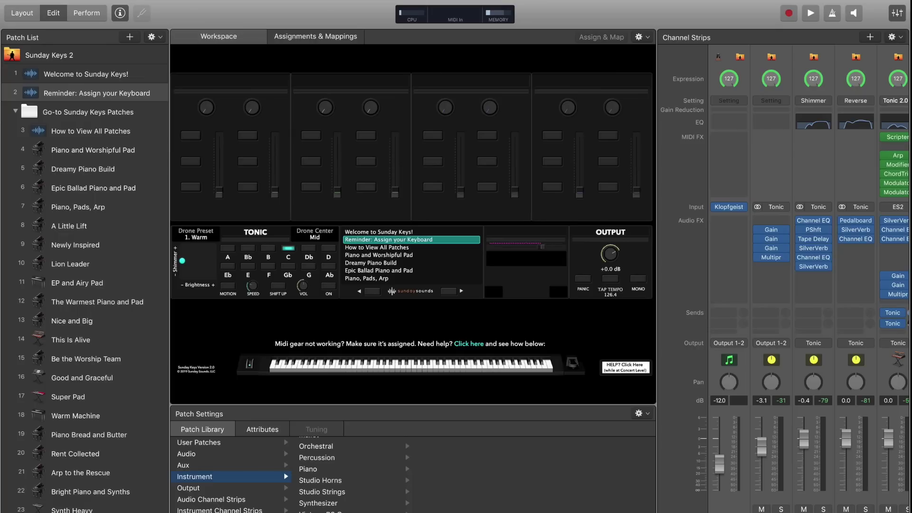
left_click(872, 37)
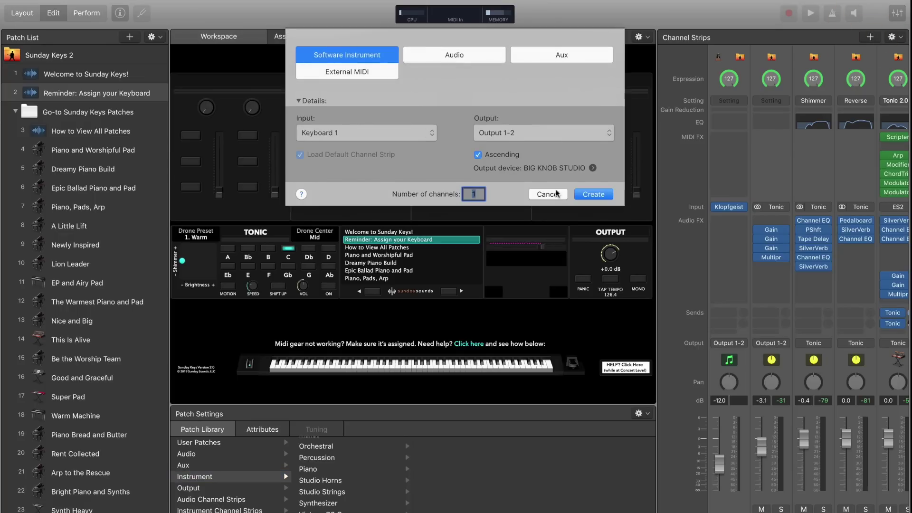
left_click(593, 194)
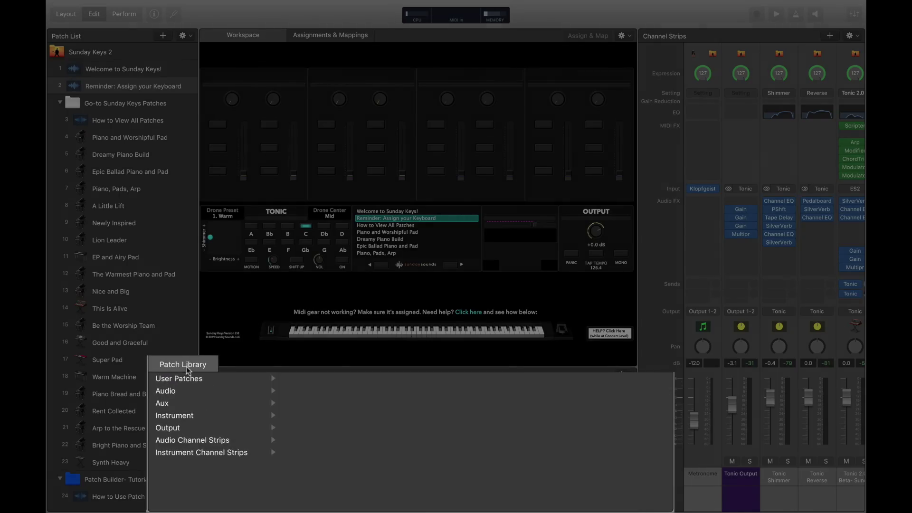
- Add a Software Instrument channel strip routed to Output 1-2 beside the existing strips
left_click(190, 416)
scroll(354, 407, "down", 5)
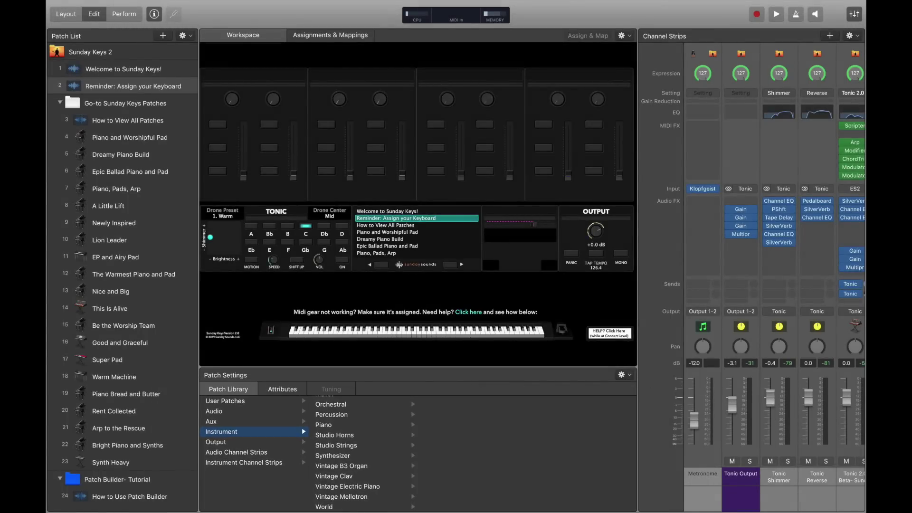
left_click(832, 37)
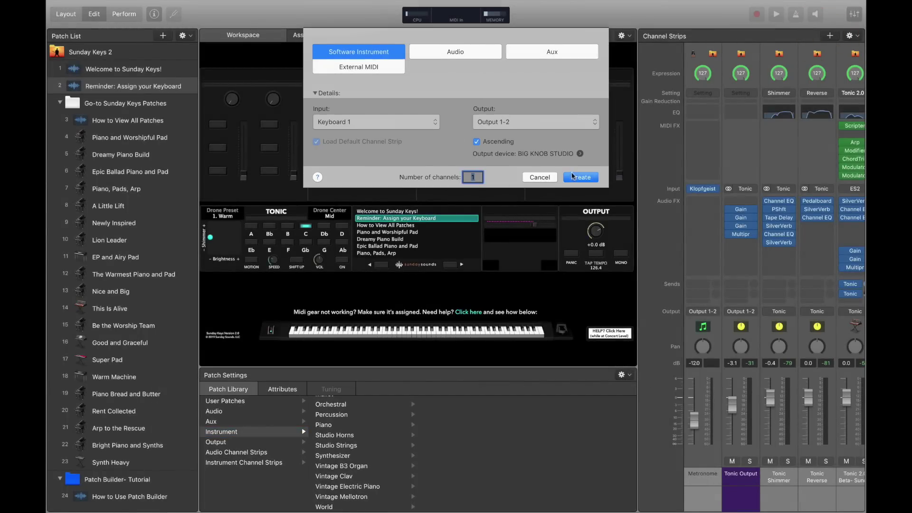
left_click(574, 177)
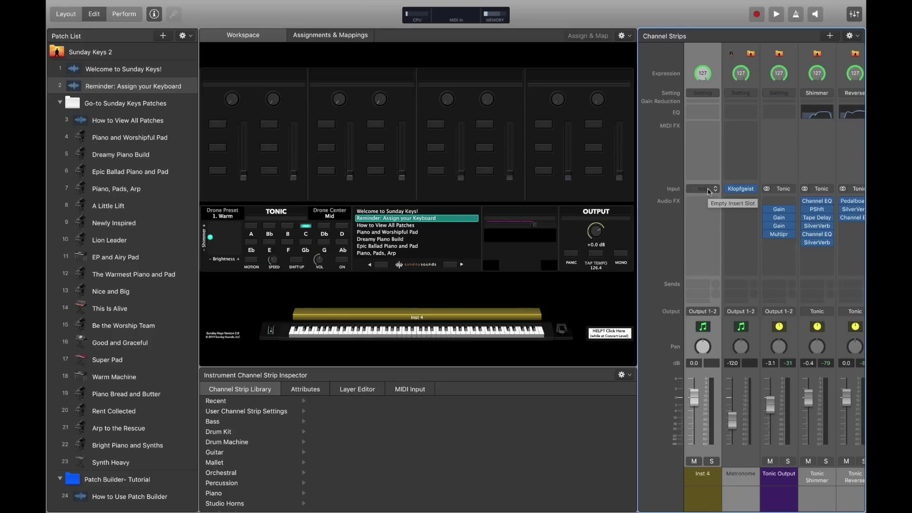
- Load EXS24 (Sampler) in Stereo on Inst 4 and show all Help topics for exs24
left_click(709, 190)
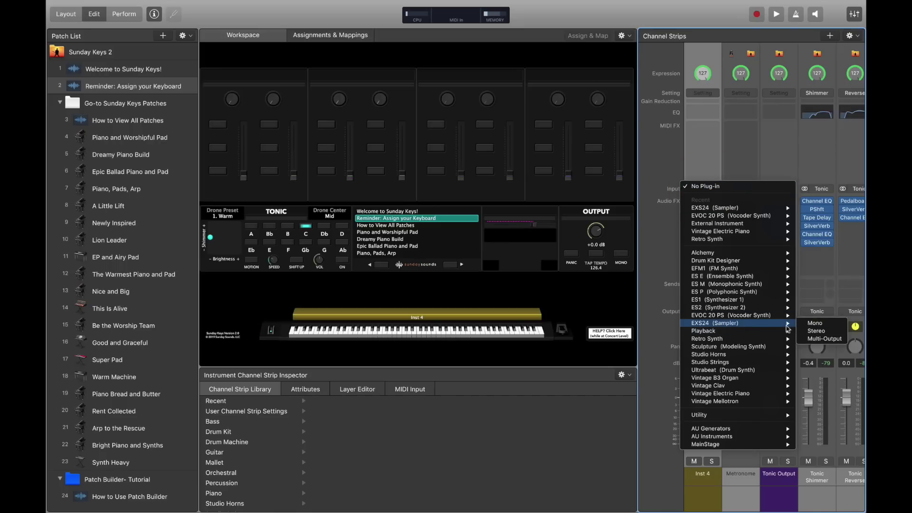
left_click(814, 331)
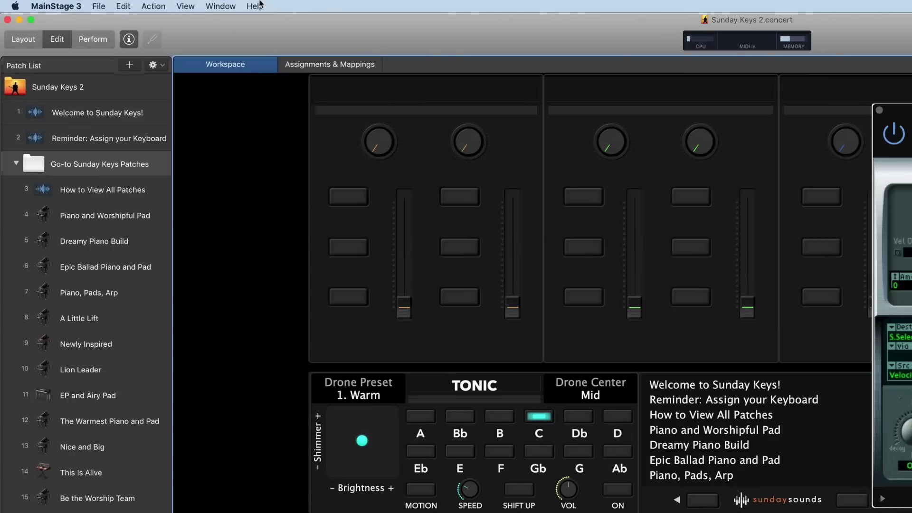
left_click(256, 5)
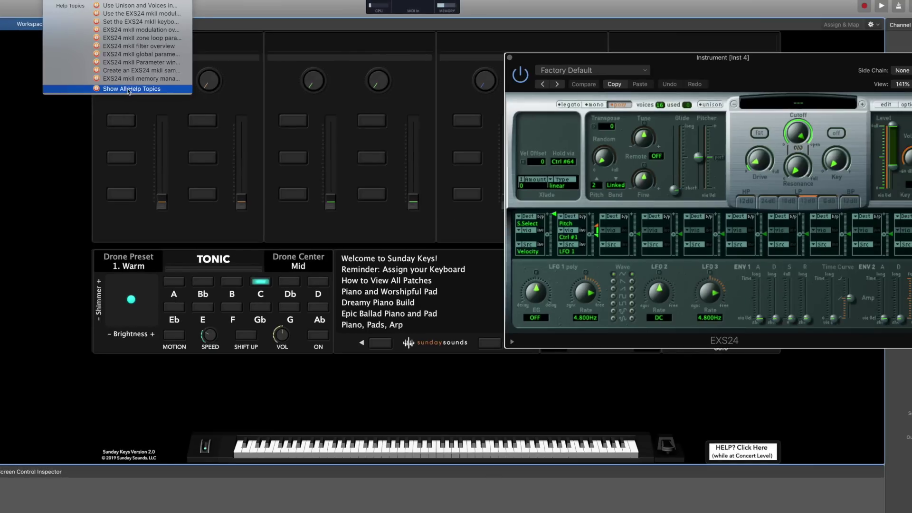
left_click(334, 152)
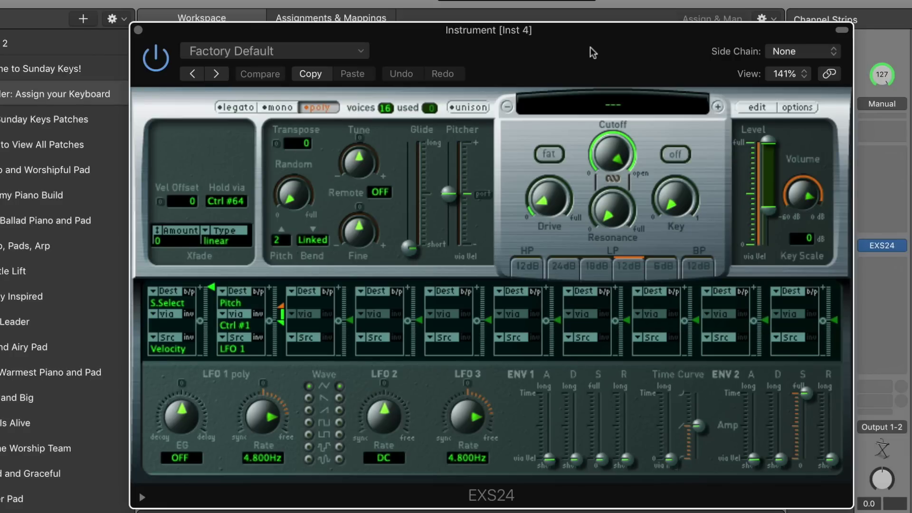
- Move the EXS24 window aside and browse its sampler instrument list to the Factory bank
left_click_drag(589, 47, 557, 33)
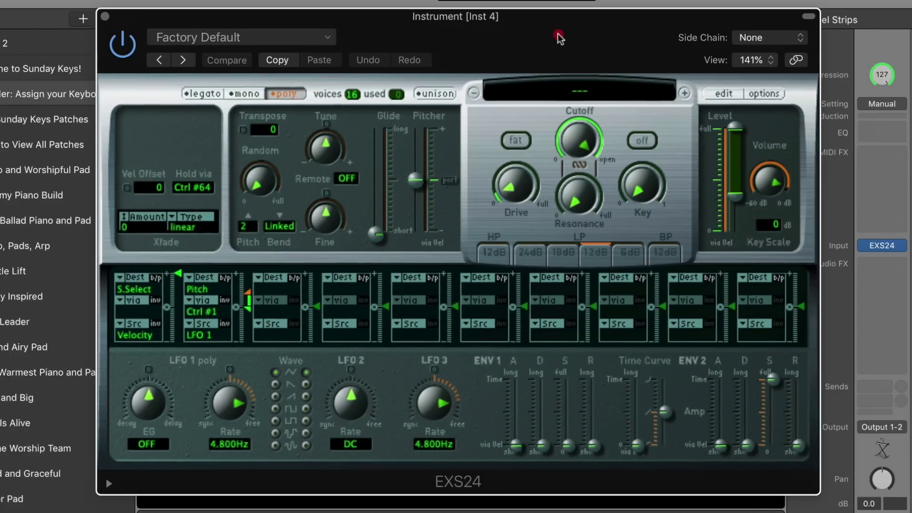
left_click(578, 94)
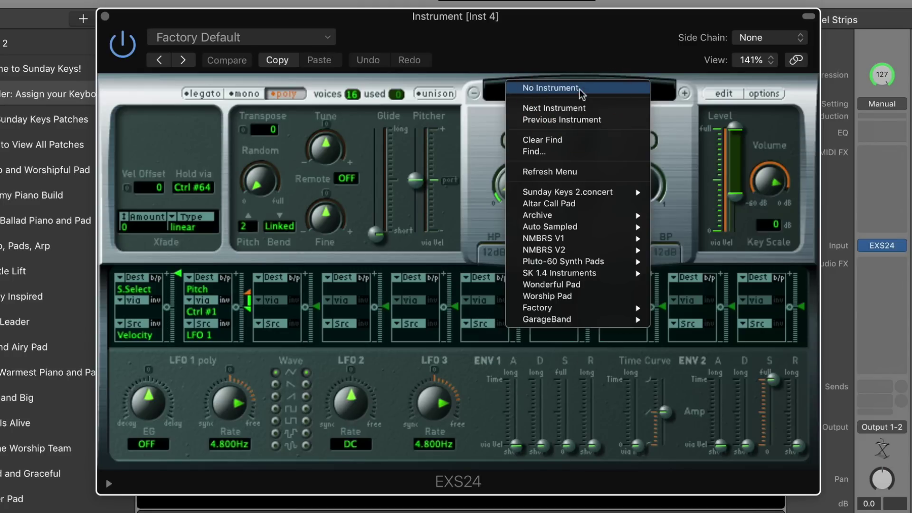
mouse_move(569, 311)
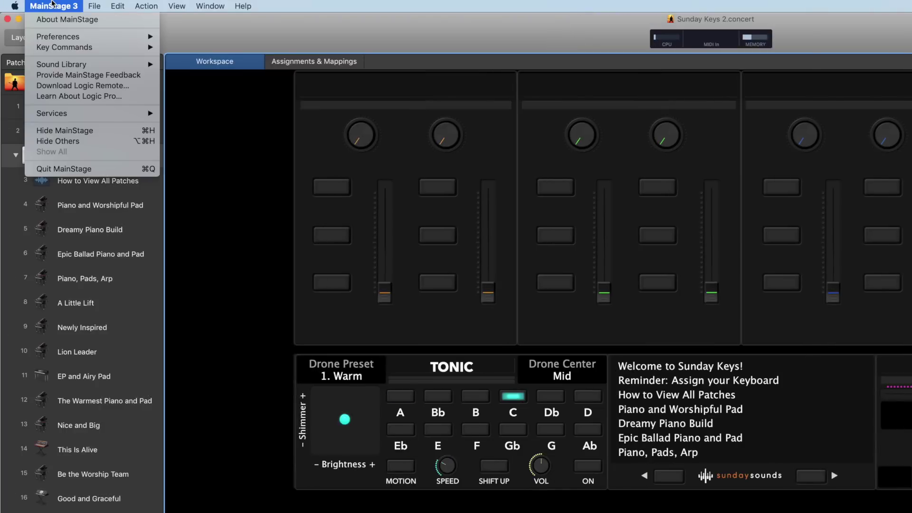
- In the Sound Library Manager, mark Essential Sounds through Mallet for installation
mouse_move(129, 67)
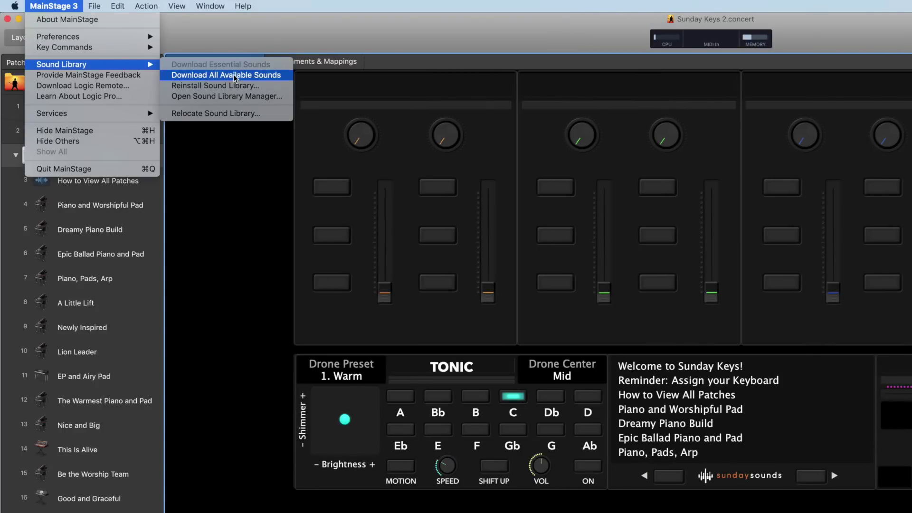
left_click(243, 96)
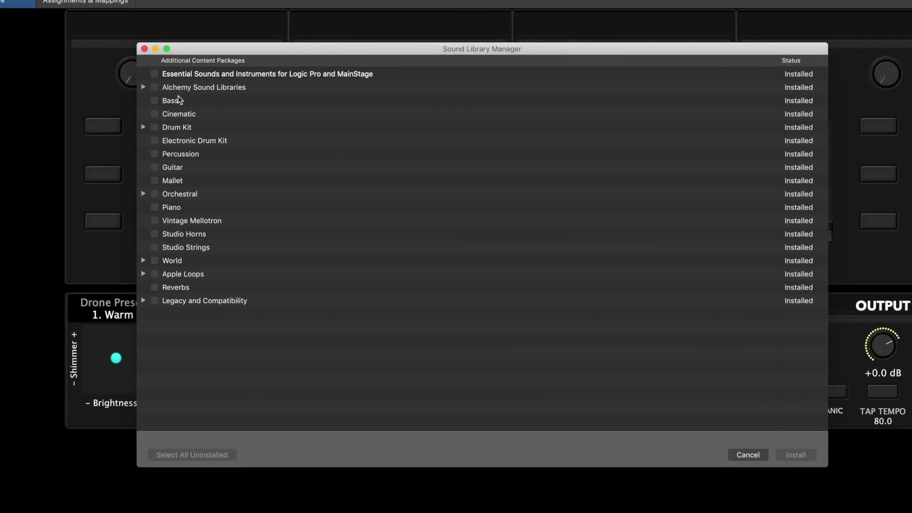
left_click(155, 74)
left_click(155, 87)
left_click(154, 100)
left_click(155, 113)
left_click(155, 127)
left_click(154, 140)
left_click(154, 153)
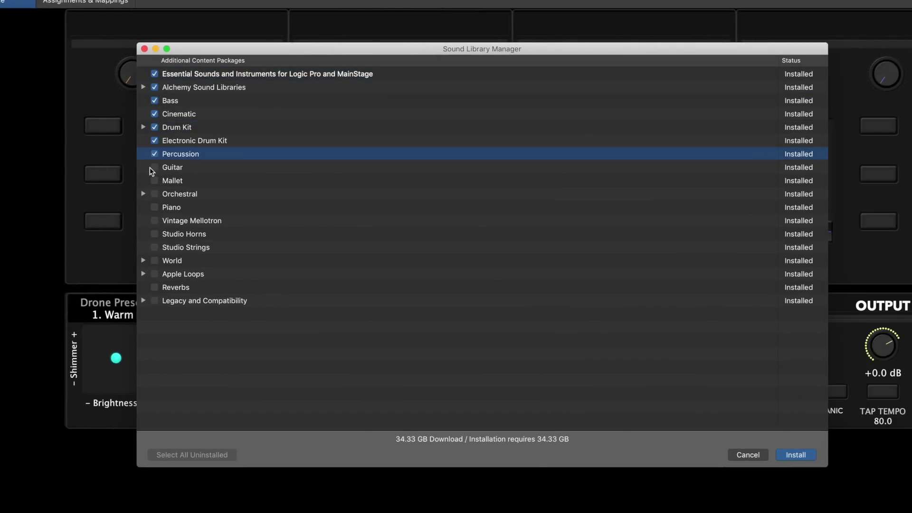
left_click(154, 167)
left_click(154, 181)
- Mark the remaining packages, Orchestral through Reverbs, bringing the total to 57.55 GB
left_click(155, 194)
left_click(155, 207)
left_click(154, 221)
left_click(155, 233)
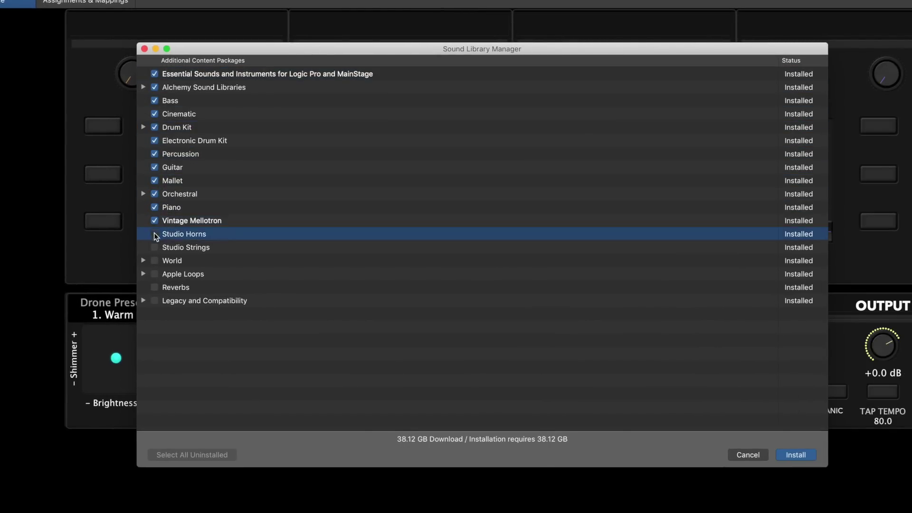
left_click(155, 247)
left_click(155, 260)
left_click(154, 273)
left_click(155, 287)
left_click(155, 300)
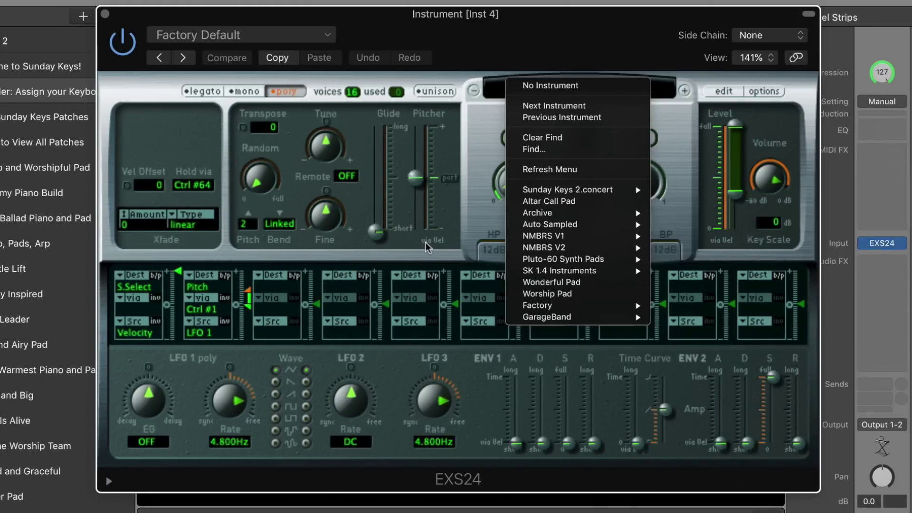
- Browse the EXS24 instrument menu to Factory > Synthesizers > Synth Pads
mouse_move(549, 305)
mouse_move(708, 321)
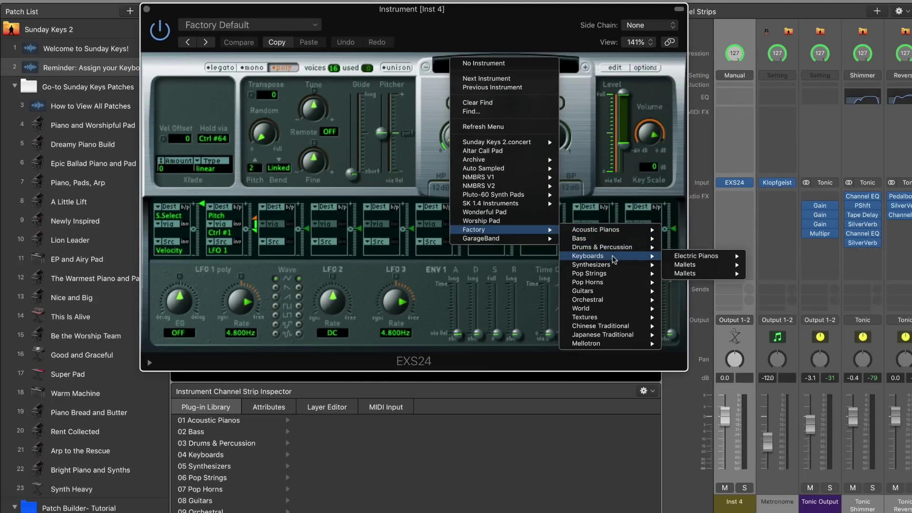
mouse_move(616, 269)
mouse_move(681, 269)
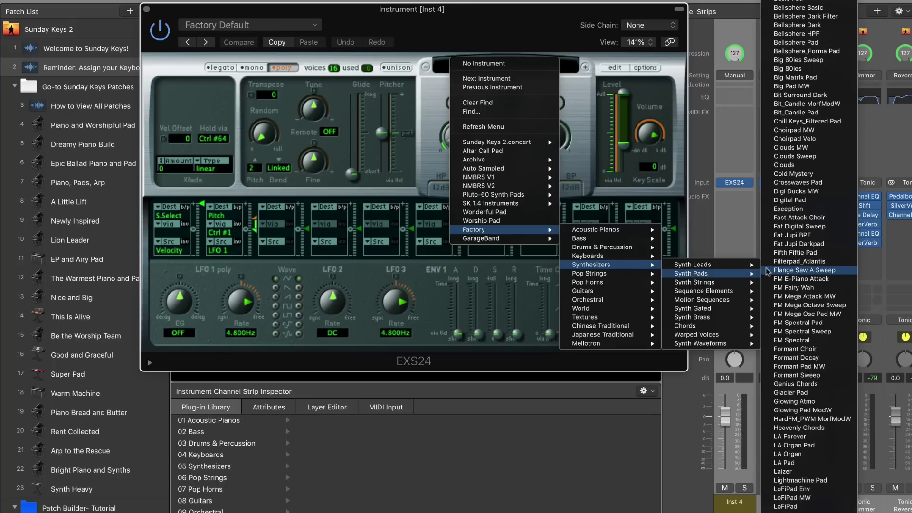
scroll(802, 333, "down", 5)
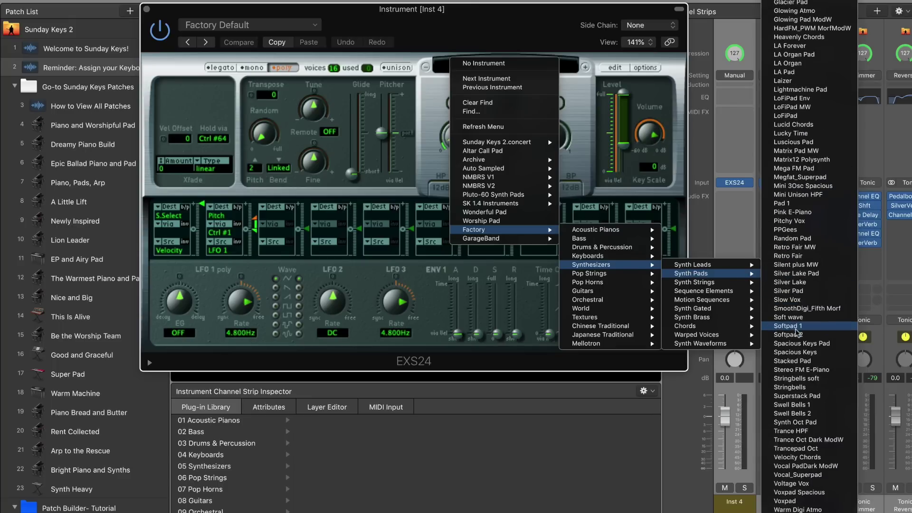
mouse_move(712, 284)
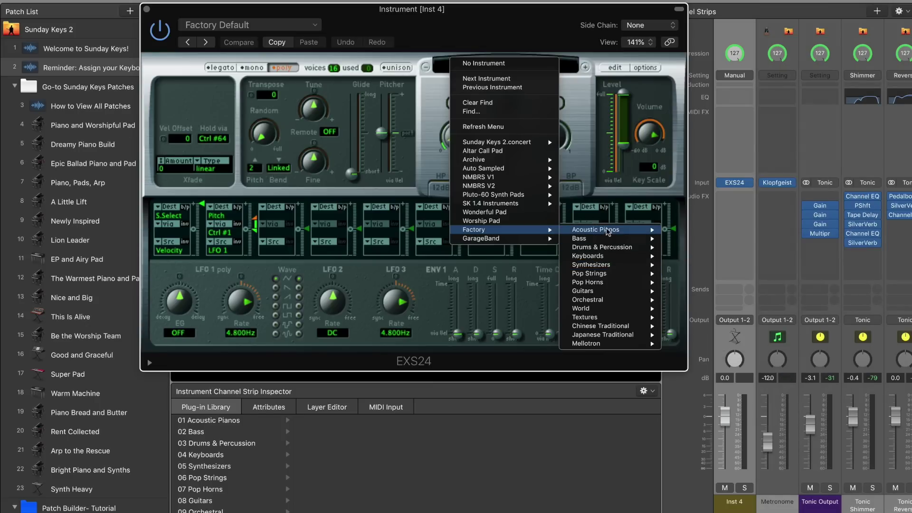
mouse_move(609, 302)
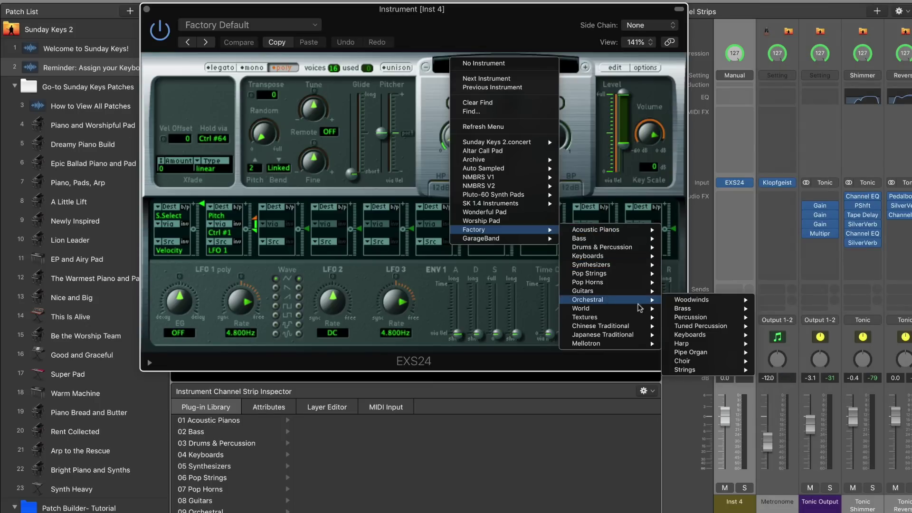
mouse_move(649, 304)
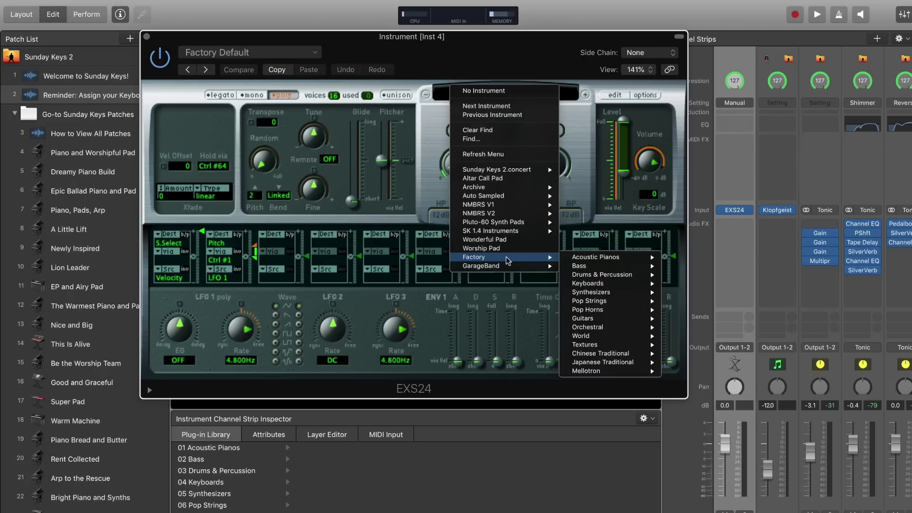
mouse_move(614, 293)
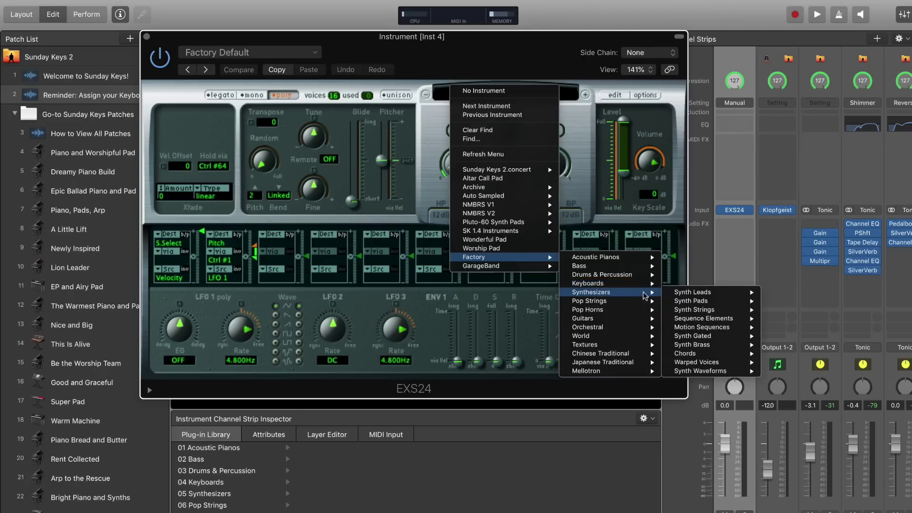
mouse_move(695, 303)
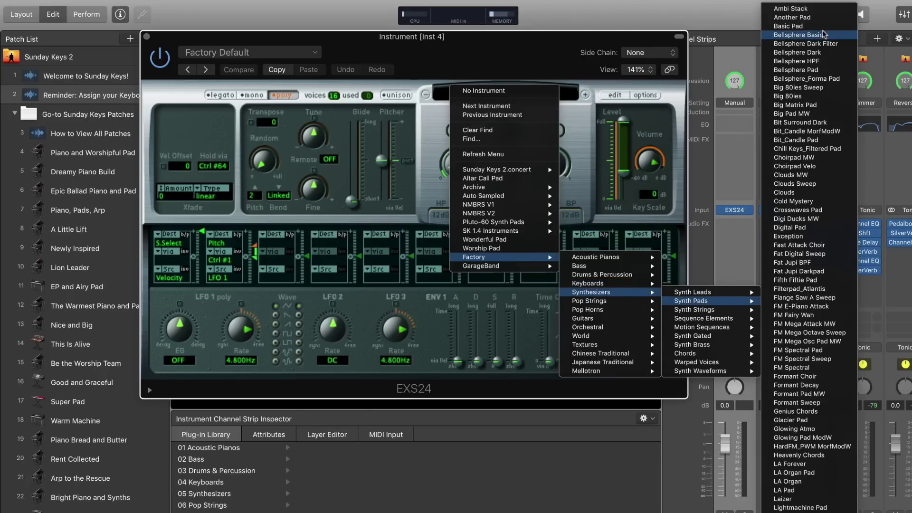
- Load Ambi Stack at -21 dB, bypass slot 2 pitch modulation, drop cutoff, then step to Another Pad
left_click(796, 10)
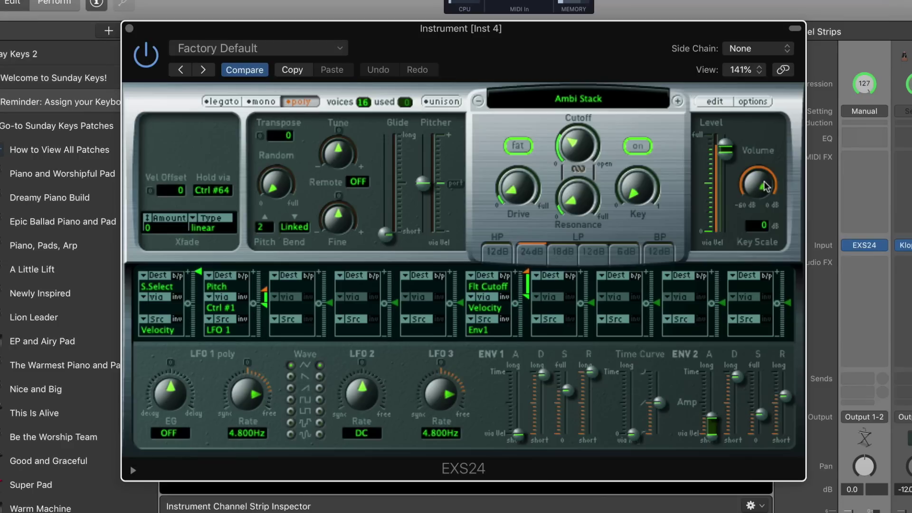
left_click_drag(763, 193, 757, 229)
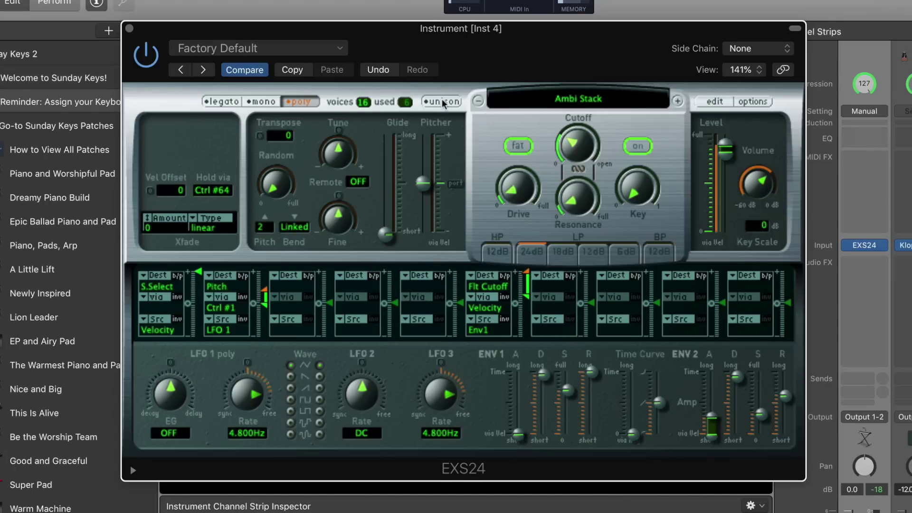
left_click(242, 276)
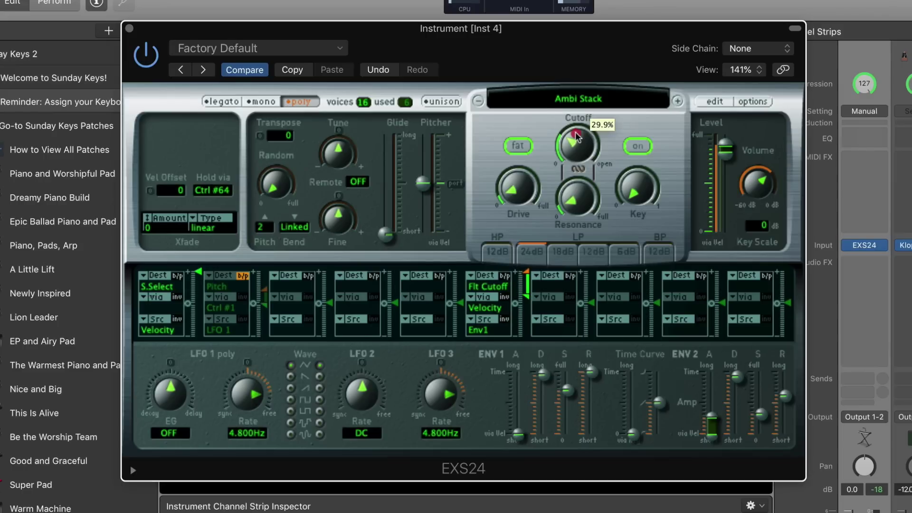
left_click_drag(563, 153, 564, 155)
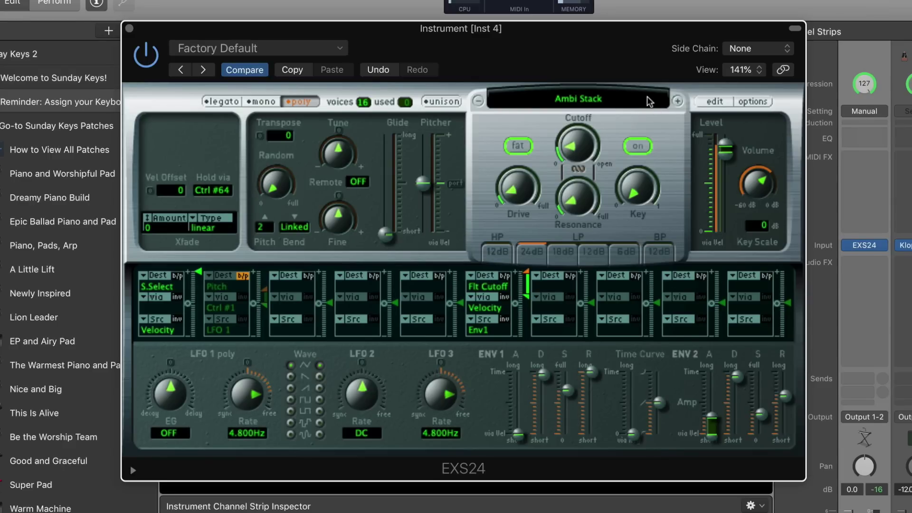
left_click(678, 104)
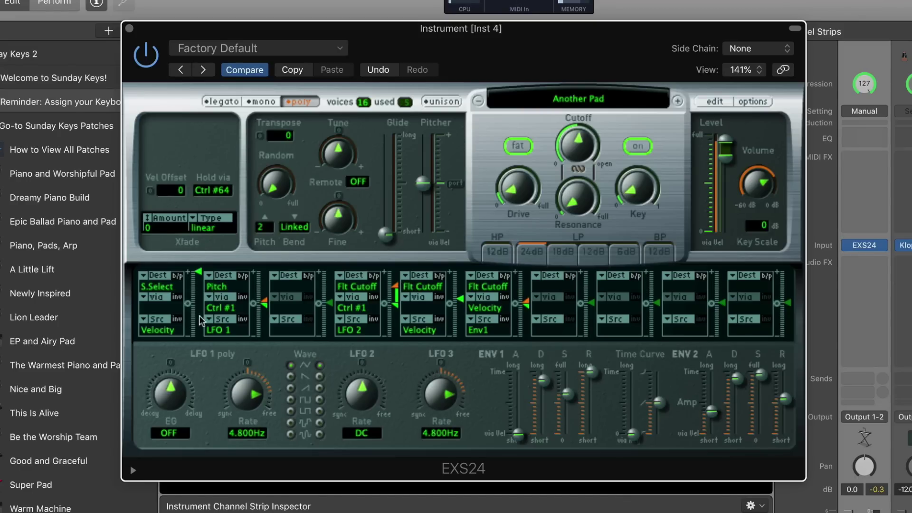
- Bypass the Pitch modulation slot and raise slot 4's modulation amount to +36.8%
left_click(243, 278)
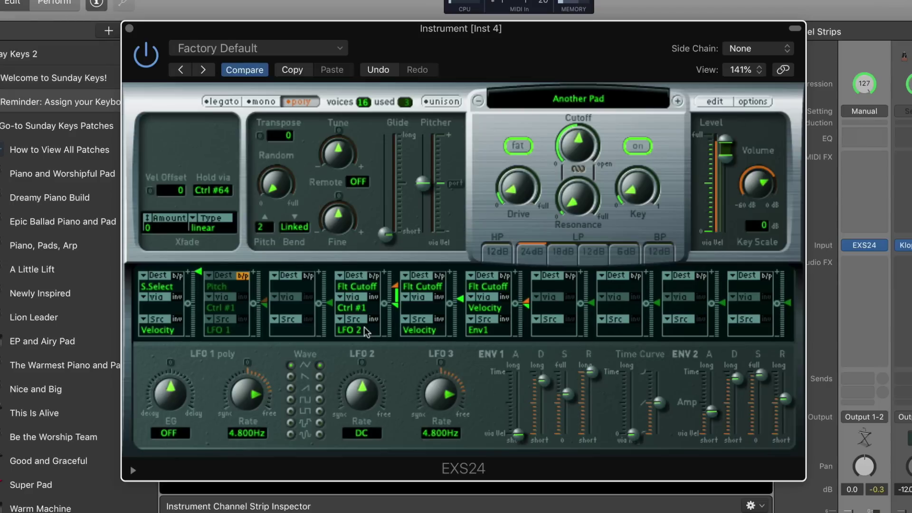
mouse_move(394, 286)
left_mouse_down()
mouse_move(392, 276)
mouse_move(393, 295)
left_mouse_up()
- Step to the Basic Pad instrument and check its filter cutoff and volume
left_click(621, 51)
left_click(678, 101)
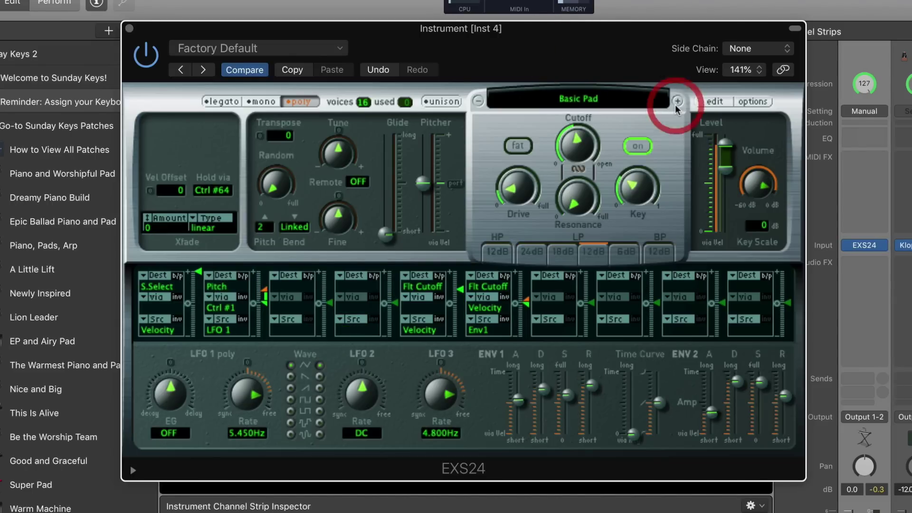
left_click(574, 137)
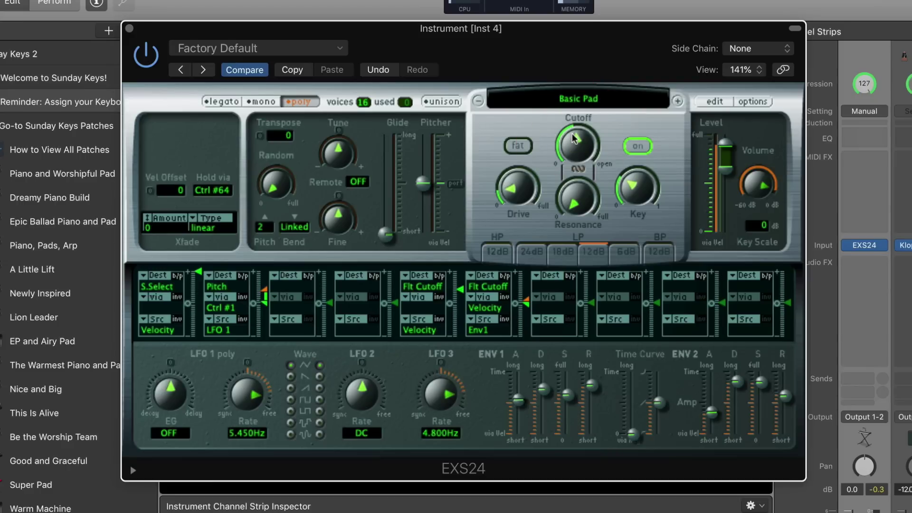
left_click(751, 196)
- Shorten the ENV2 attack to about 20 ms and the release, and drop sustain to minimum
left_click_drag(709, 412, 702, 432)
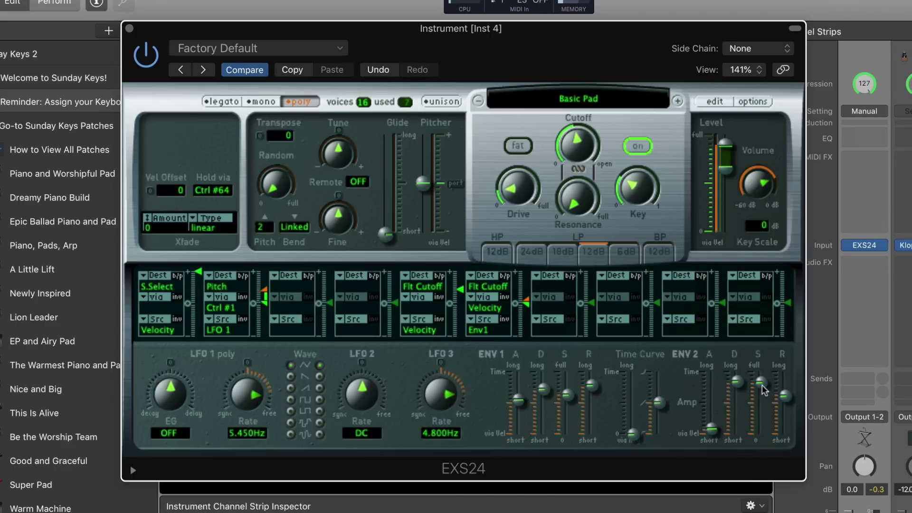
left_click_drag(788, 395, 786, 423)
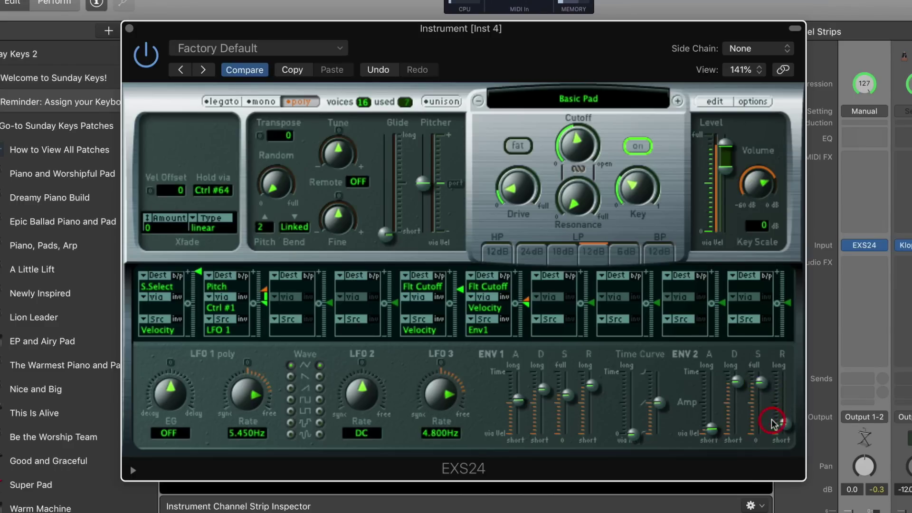
left_click_drag(760, 386, 740, 452)
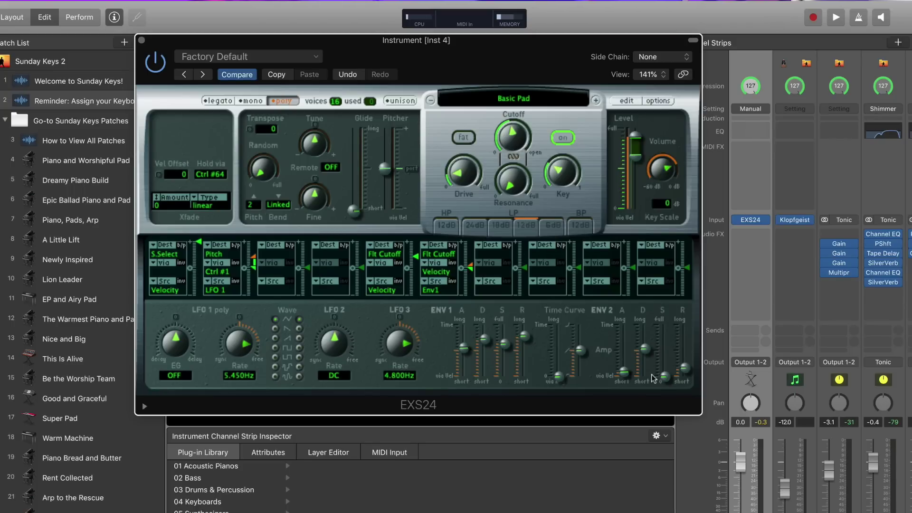
left_click(517, 98)
- Load Factory > Synthesizers > Synth Leads > FM Powersyn and lower its volume to about -27 dB
mouse_move(495, 287)
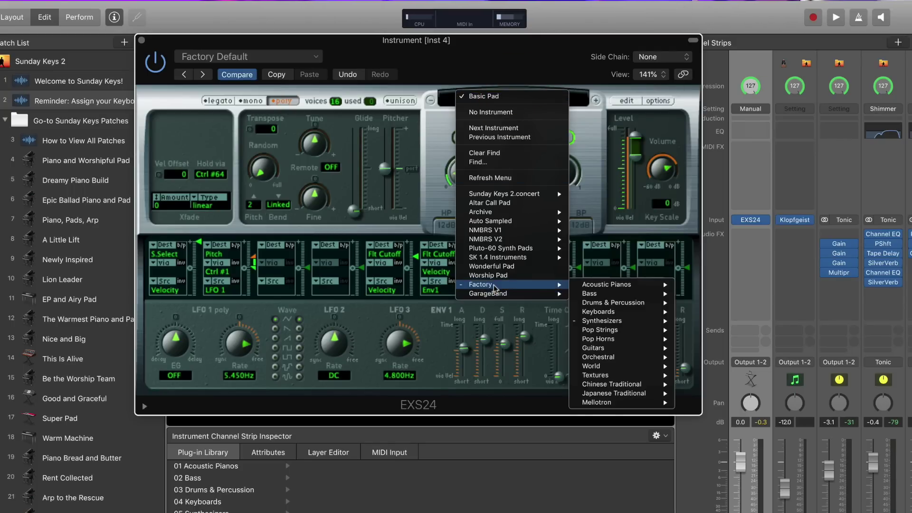
mouse_move(653, 308)
mouse_move(626, 322)
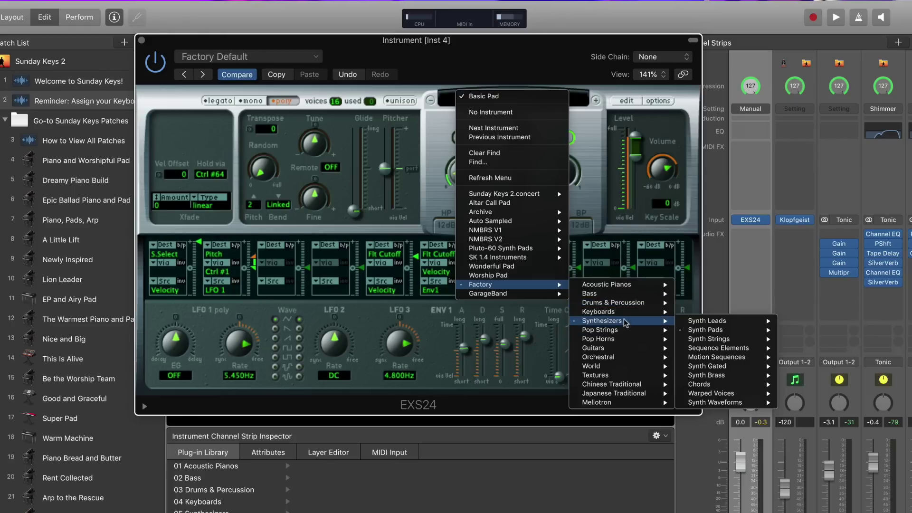
mouse_move(760, 327)
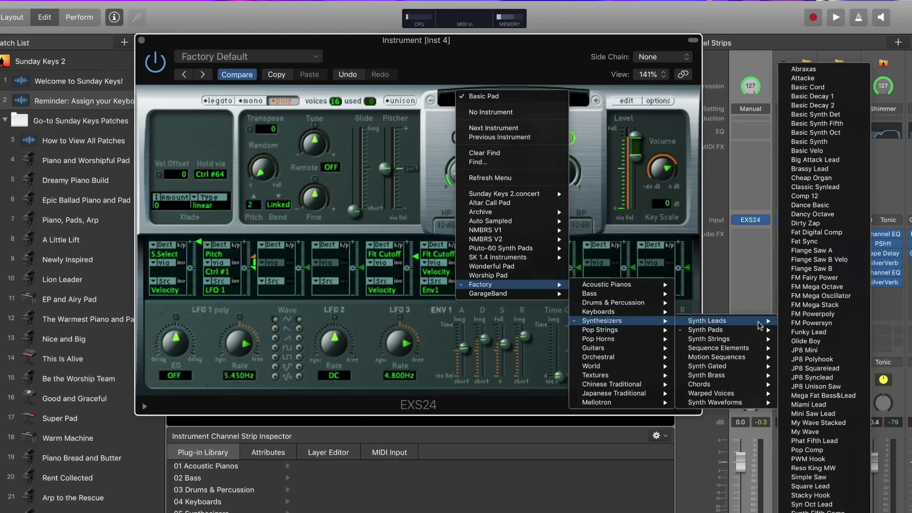
left_click(829, 323)
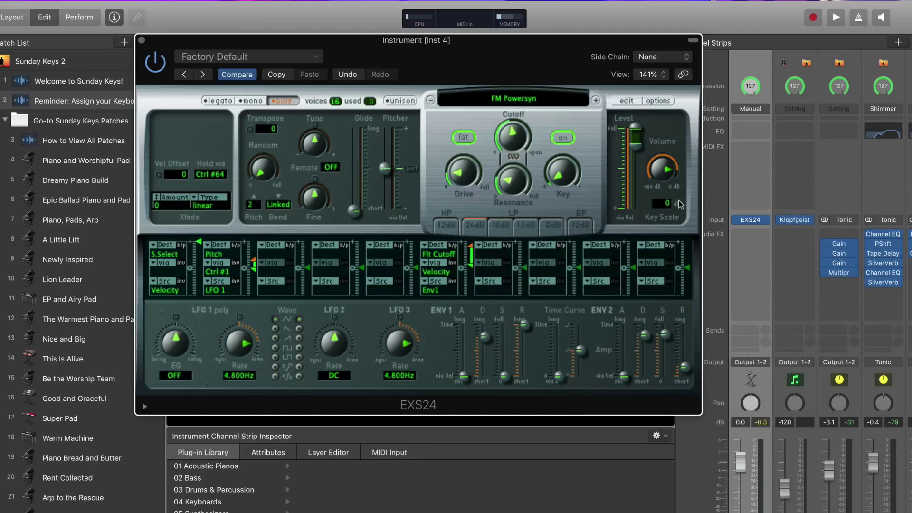
mouse_move(664, 167)
left_mouse_down()
mouse_move(664, 190)
mouse_move(657, 165)
mouse_move(655, 176)
left_mouse_up()
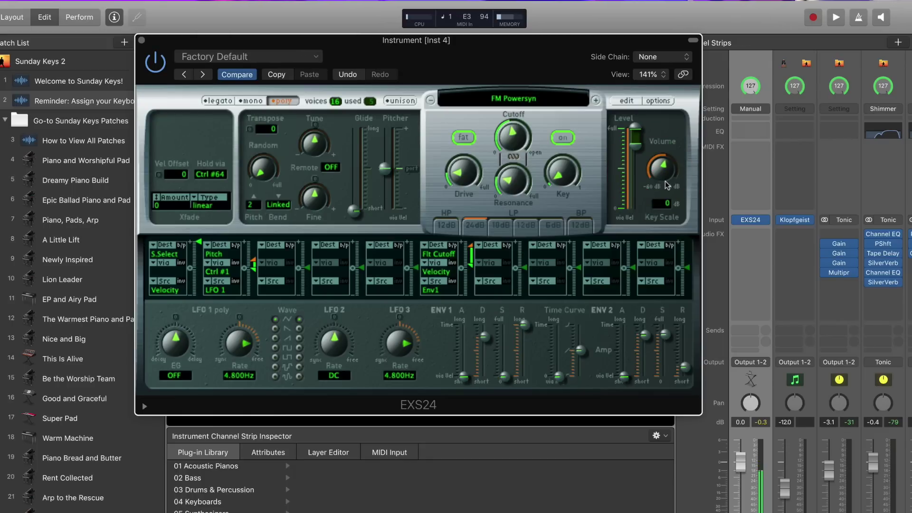
left_click(736, 233)
- Insert a Stereo Delay on Inst 4's audio effects and set its Right Delay to 1/8 dotted
mouse_move(750, 308)
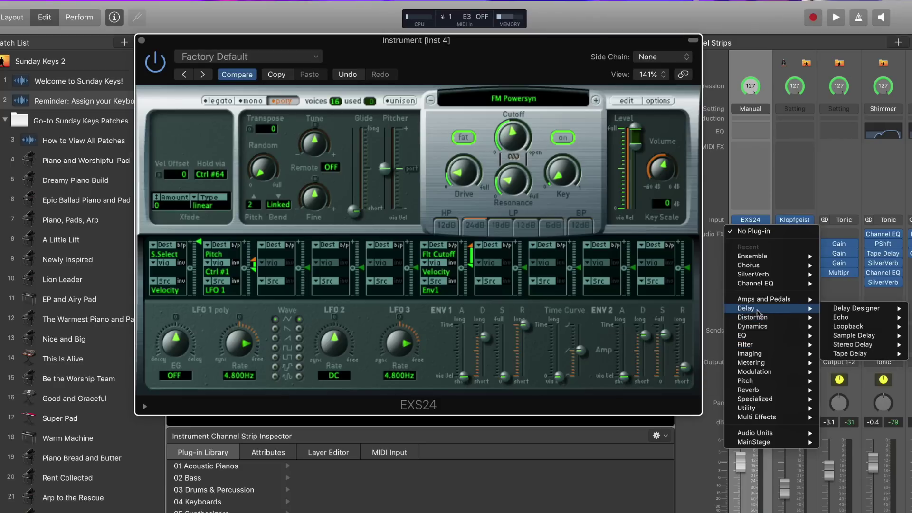
mouse_move(845, 346)
left_click(802, 345)
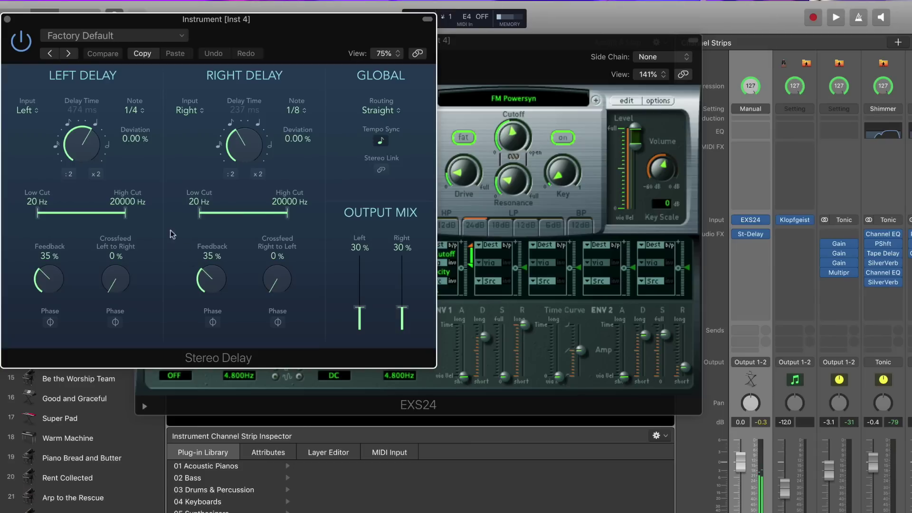
left_click(293, 111)
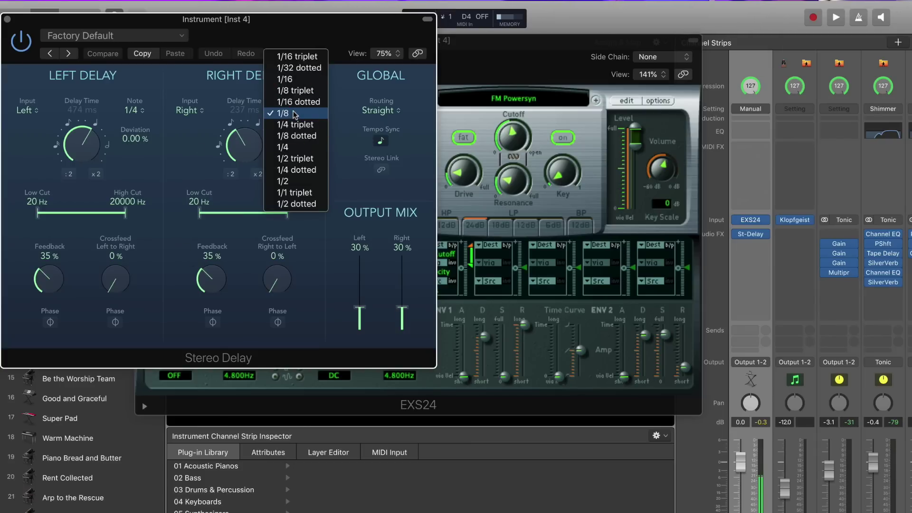
left_click(298, 135)
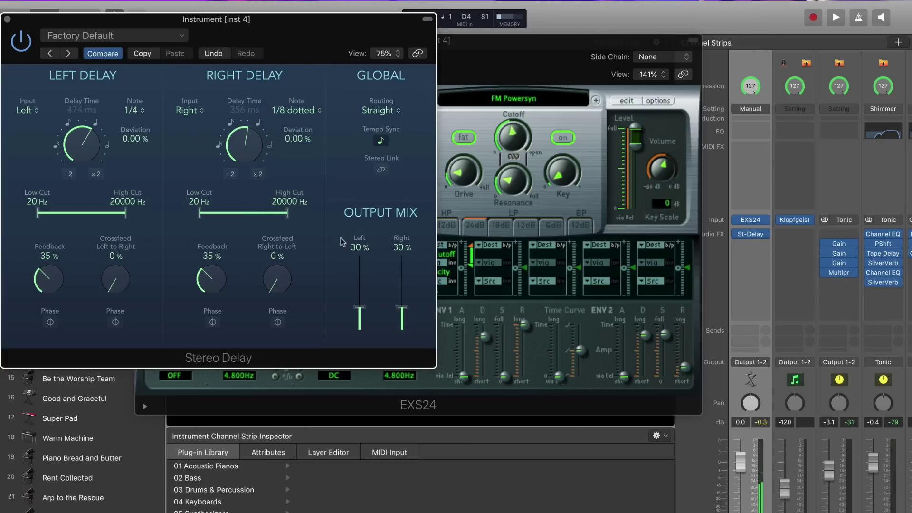